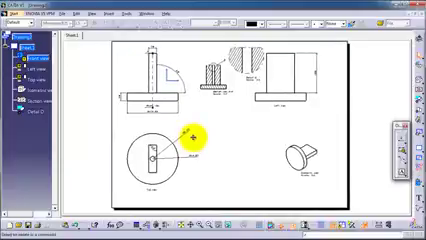
- Zoom and pan until the circular top view and its dimensions fill the window
ctrl+middle_drag(190, 137, 190, 114)
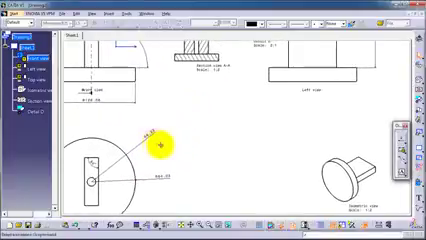
middle_drag(160, 145, 202, 116)
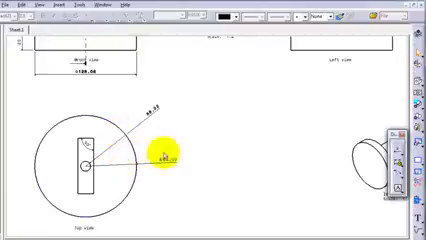
- Browse the dimension tools flyout and Insert menu to locate the Diameter Dimensions command
mouse_move(192, 151)
ctrl+middle_down()
mouse_move(192, 160)
mouse_move(191, 146)
ctrl+middle_up()
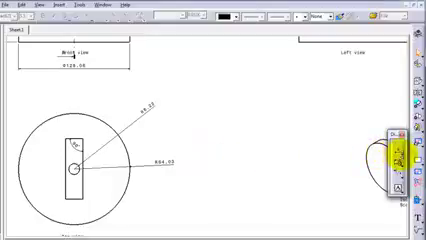
click(400, 156)
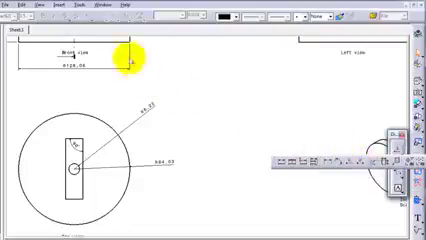
click(59, 5)
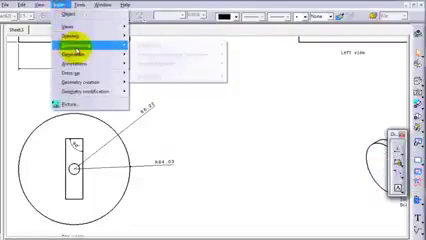
mouse_move(150, 45)
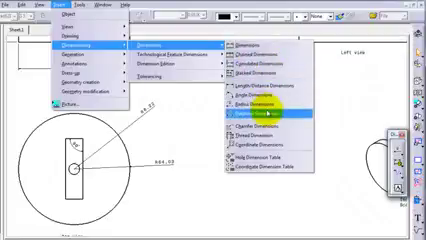
click(342, 142)
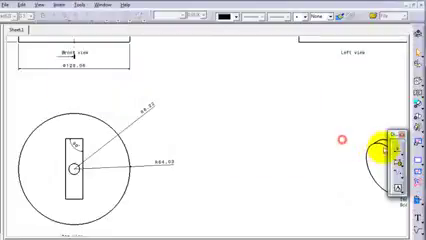
click(398, 157)
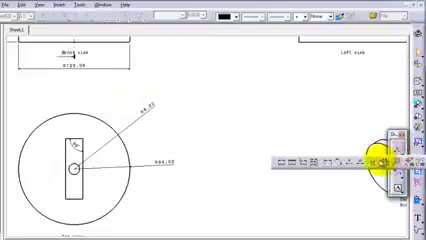
- Use Diameter Dimensions on the top view's large circle, placing the Ø128.06 text beside it
click(358, 163)
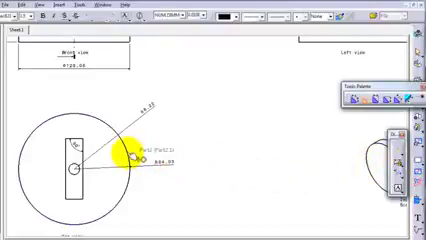
click(140, 156)
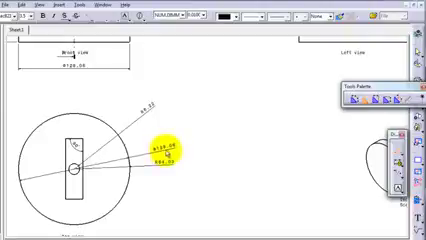
click(167, 150)
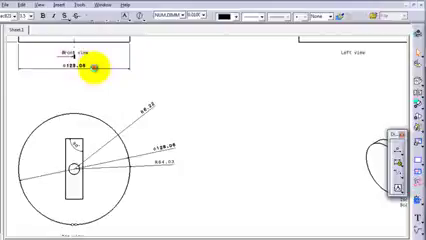
key(Delete)
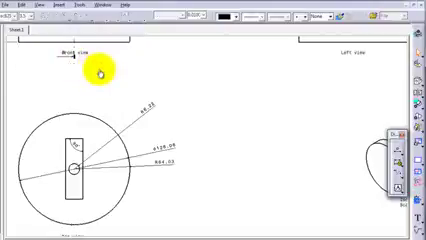
click(398, 150)
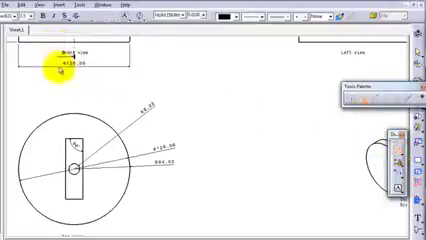
click(72, 70)
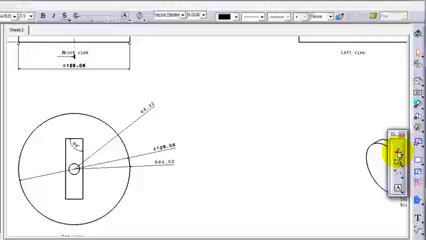
- Place a Ø12.44 diameter dimension below-right of the small hole, then deselect it
click(398, 154)
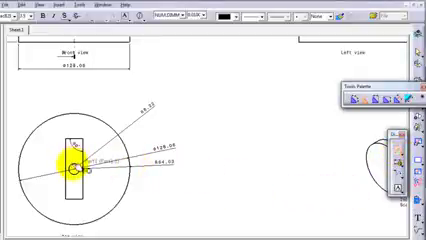
click(75, 165)
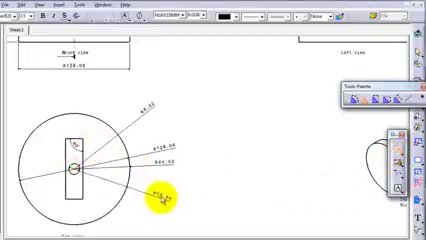
click(162, 196)
click(200, 205)
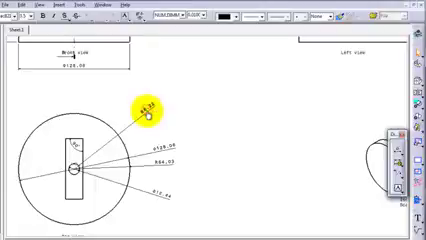
- Delete the R64.03 radius dimension and the Ø128.06 dimension under the front view
click(169, 165)
key(Delete)
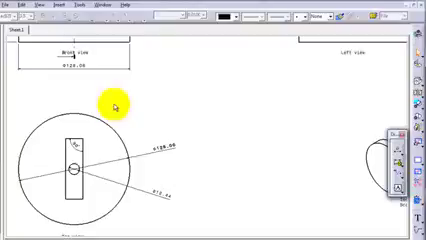
click(115, 68)
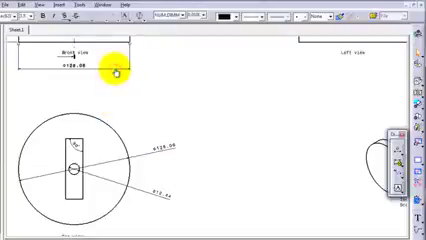
key(Delete)
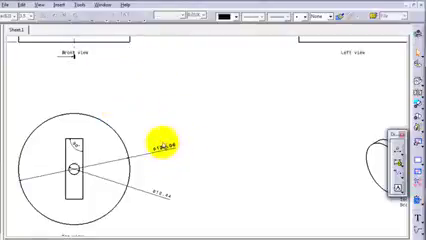
click(170, 160)
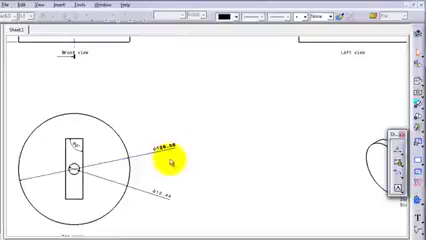